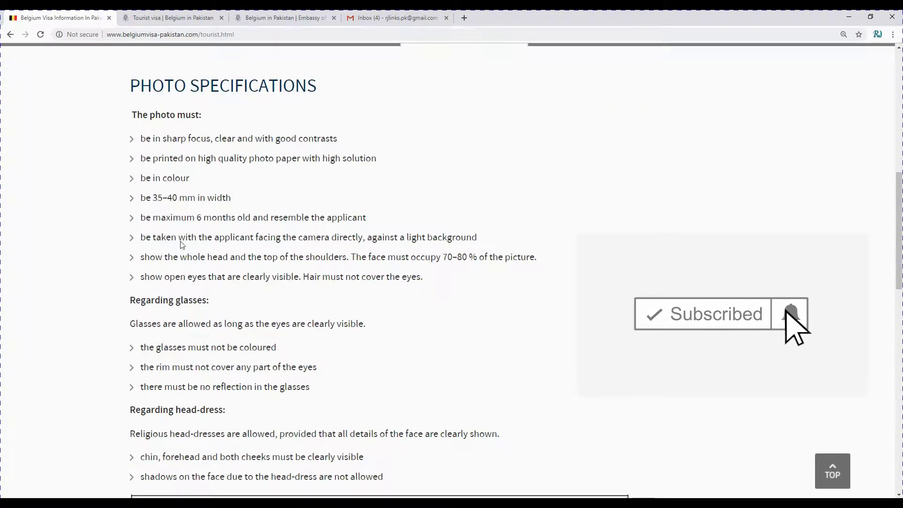
- Review the photo examples, highlighting the 35–40 mm width requirement
left_click_drag(140, 198, 235, 199)
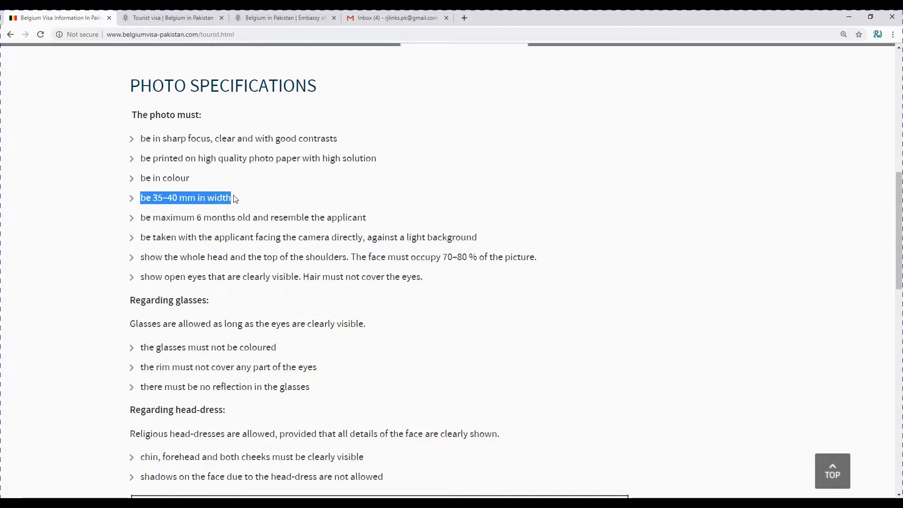
scroll(245, 198, "down", 9)
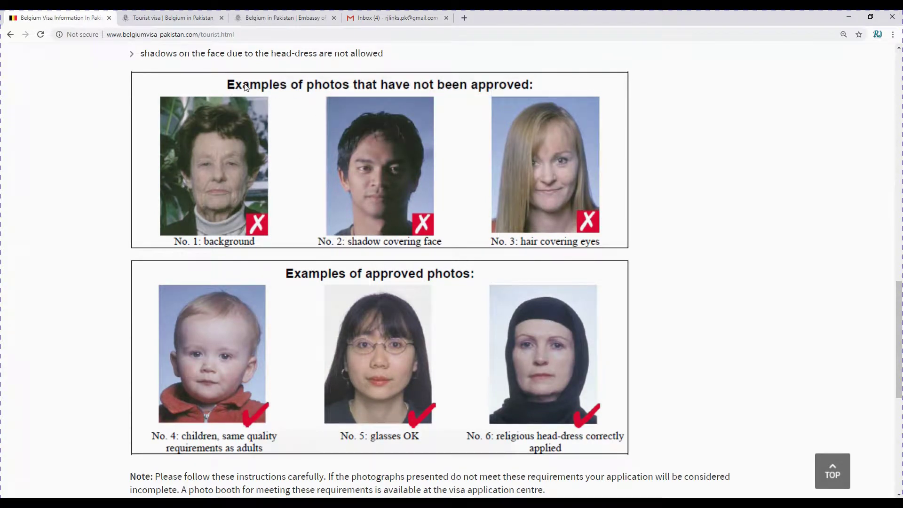
scroll(234, 258, "down", 1)
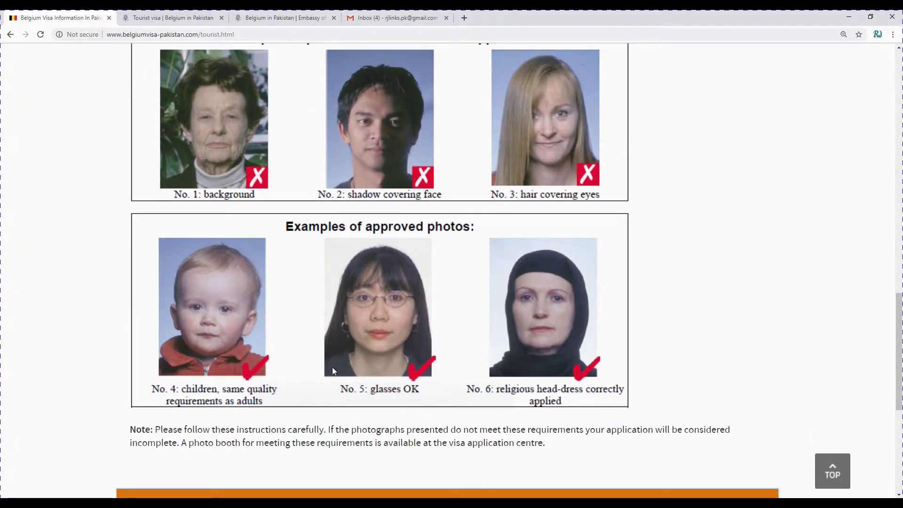
scroll(359, 337, "up", 1)
scroll(359, 336, "up", 15)
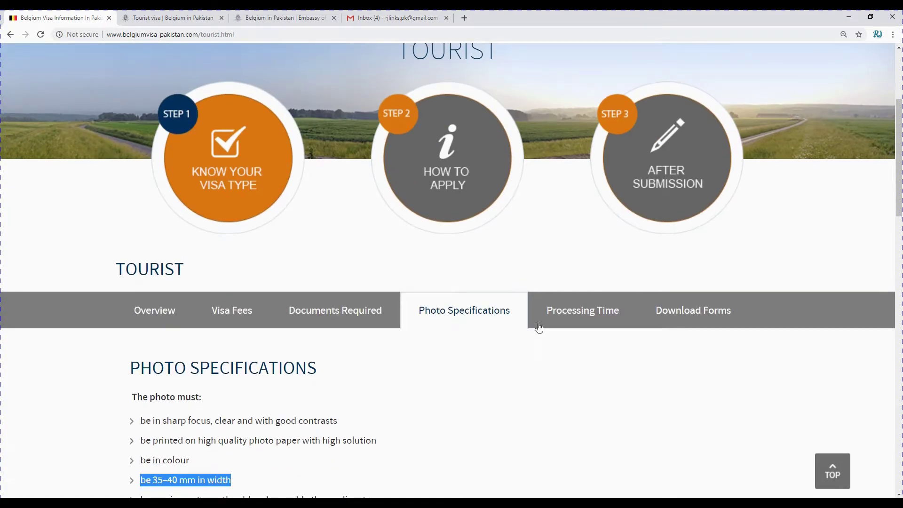
- Check the 15 calendar days processing time, then show the Download Forms section
left_click(546, 324)
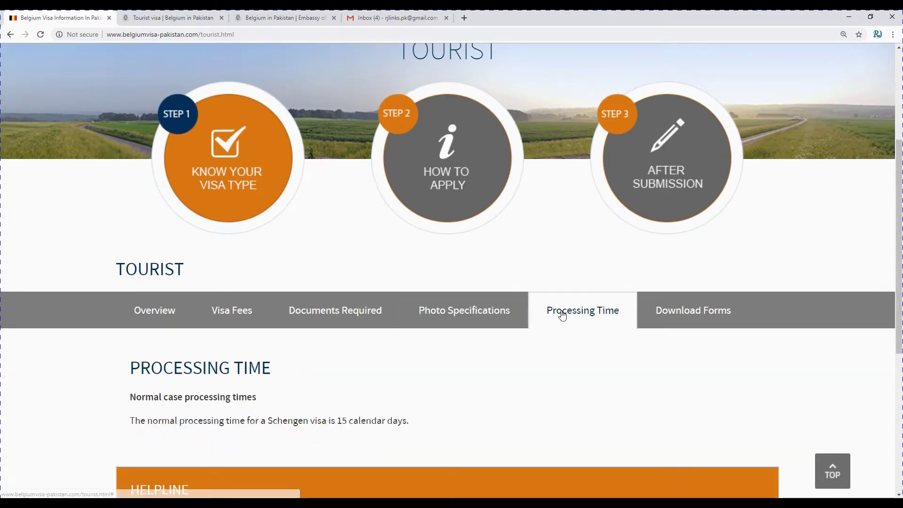
scroll(560, 317, "down", 4)
left_click_drag(131, 232, 450, 230)
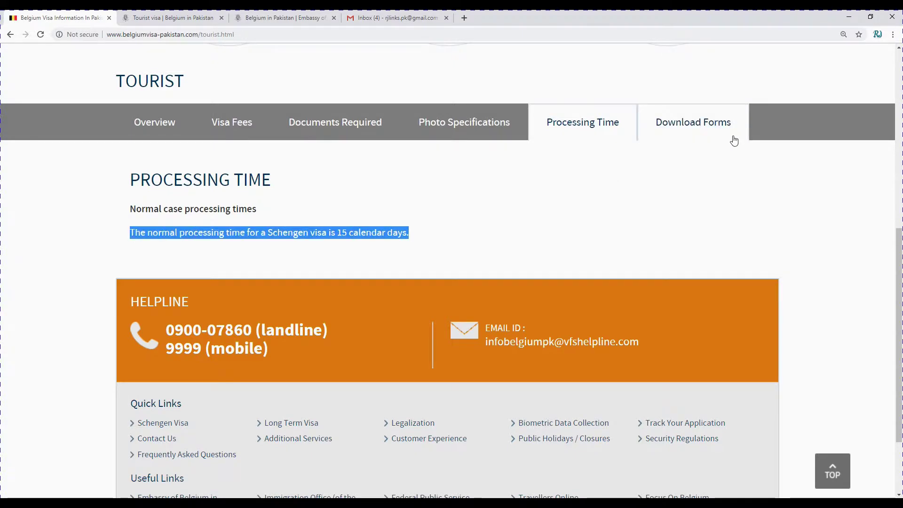
left_click(699, 125)
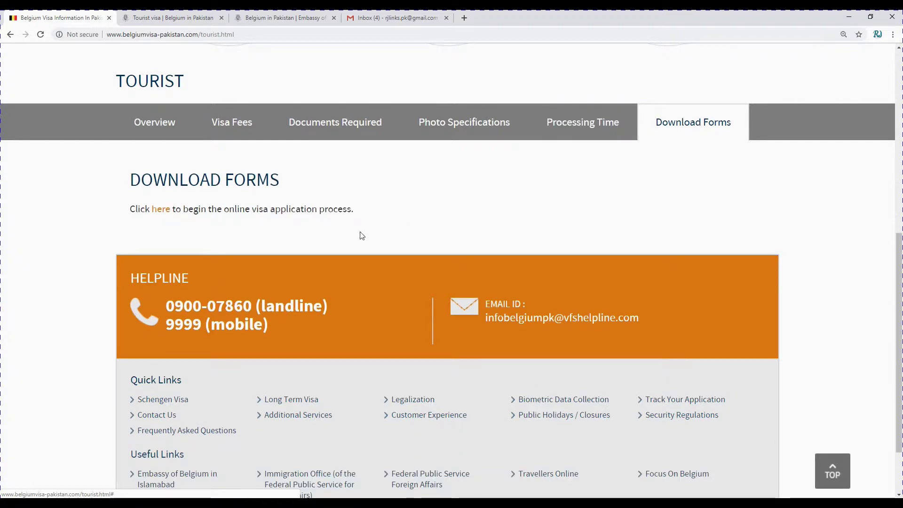
- Open the online application's registration form and enter the applicant's first and last name
left_click(161, 209)
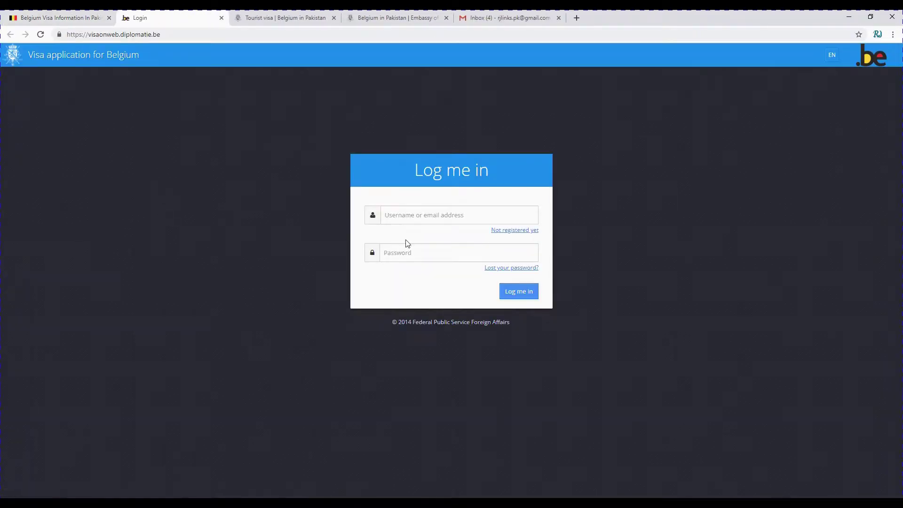
left_click(526, 235)
left_click(458, 182)
key("BackSpace")
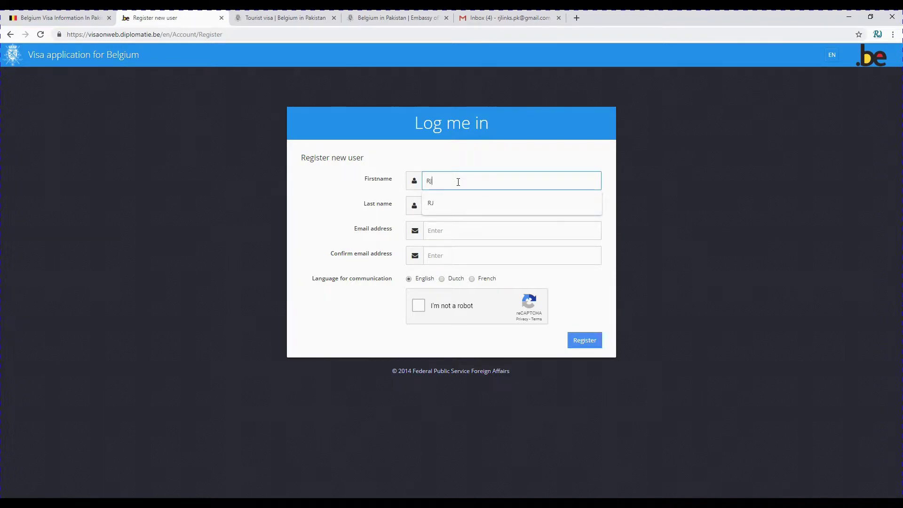
key("Tab")
- Enter and confirm the applicant's e-mail address, pass the reCAPTCHA, and submit the registration
key("Tab")
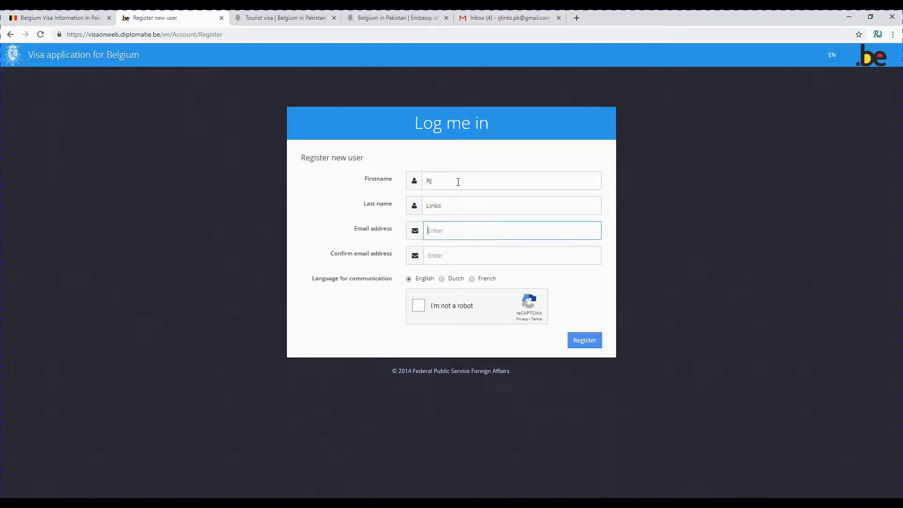
key("Tab")
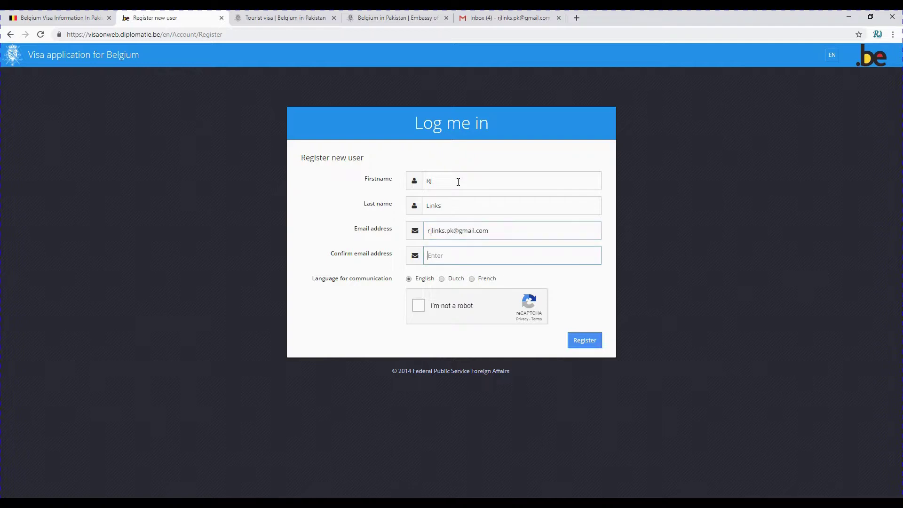
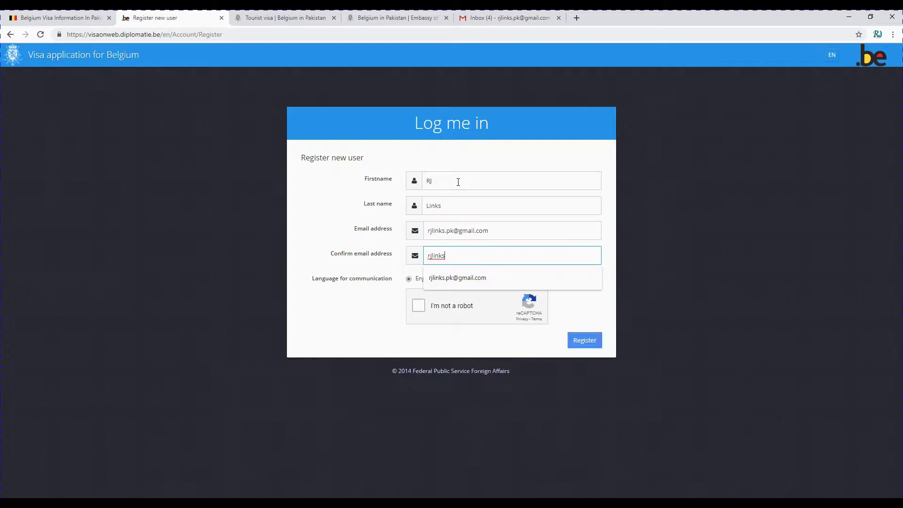
key("Tab")
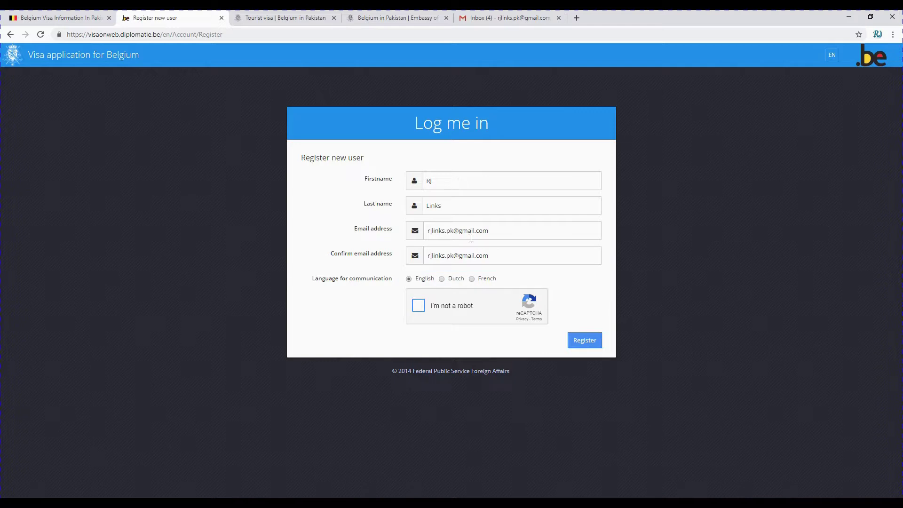
left_click(414, 310)
left_click(585, 342)
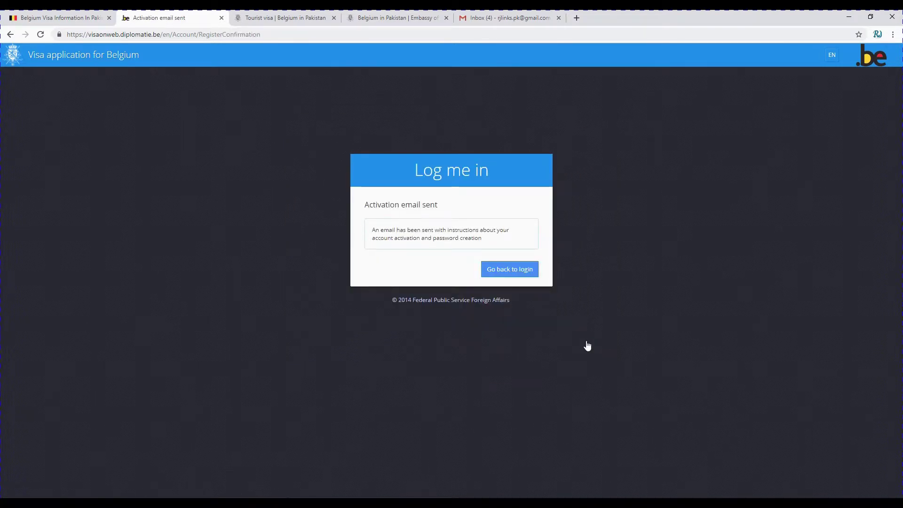
- Return to the VisaOnWeb login page and reload the Gmail inbox
left_click(502, 272)
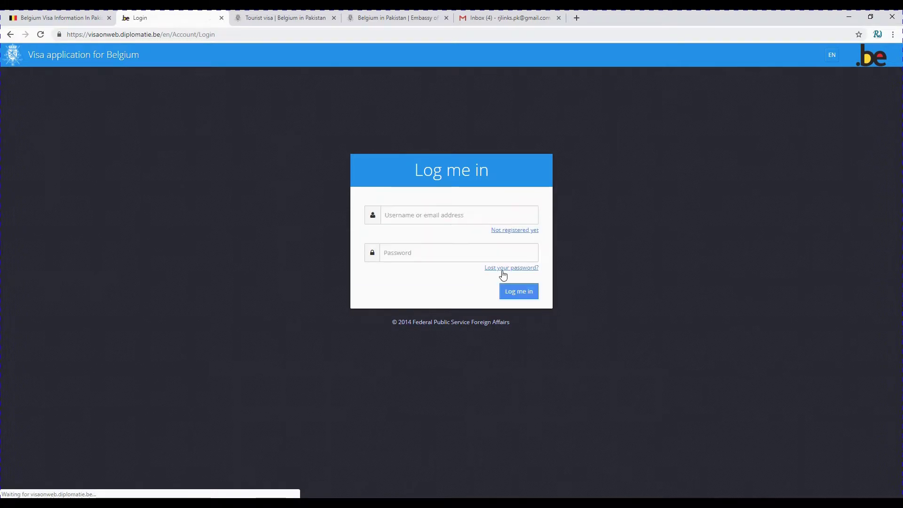
left_click(528, 18)
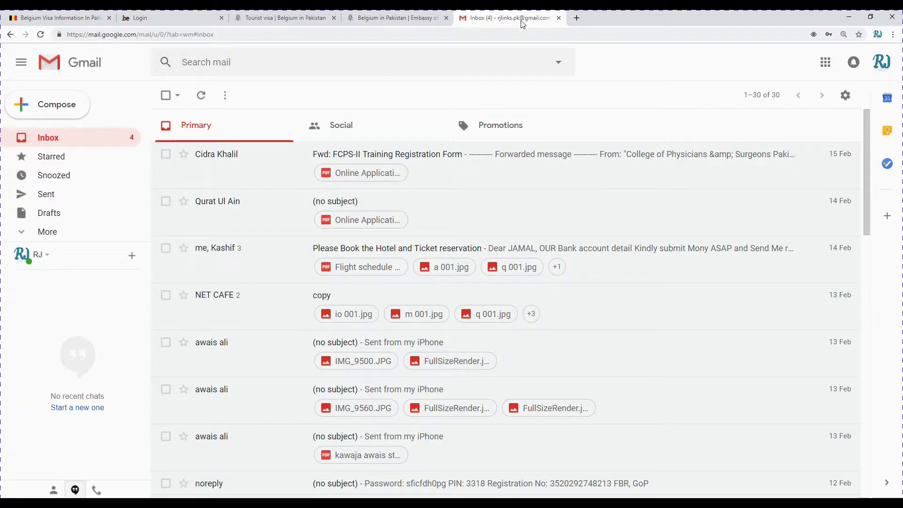
left_click(192, 30)
key("Return")
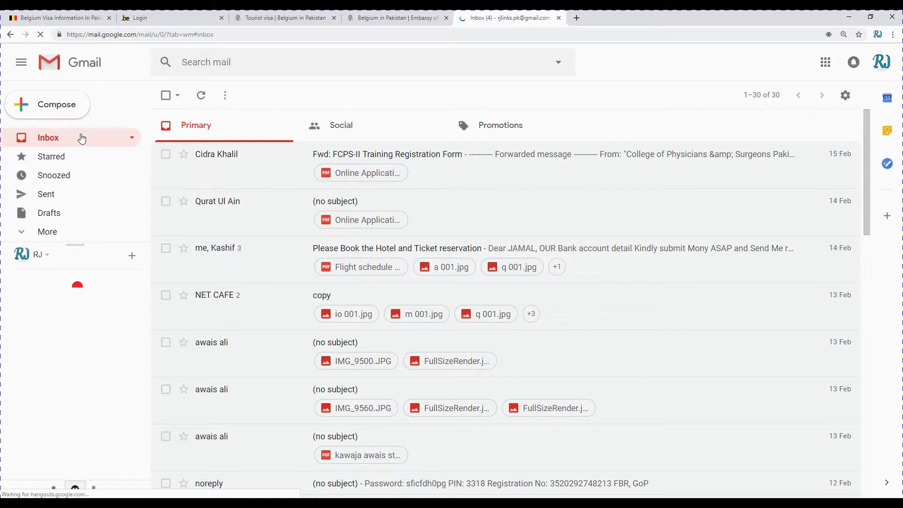
- Open the VisaOnWeb validation email in Spam and follow its activation link
left_click(57, 231)
scroll(58, 234, "down", 2)
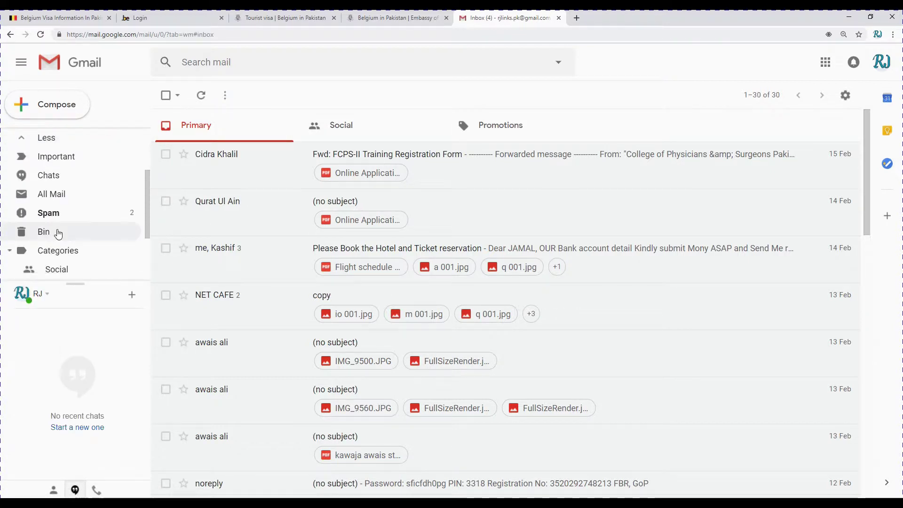
left_click(62, 218)
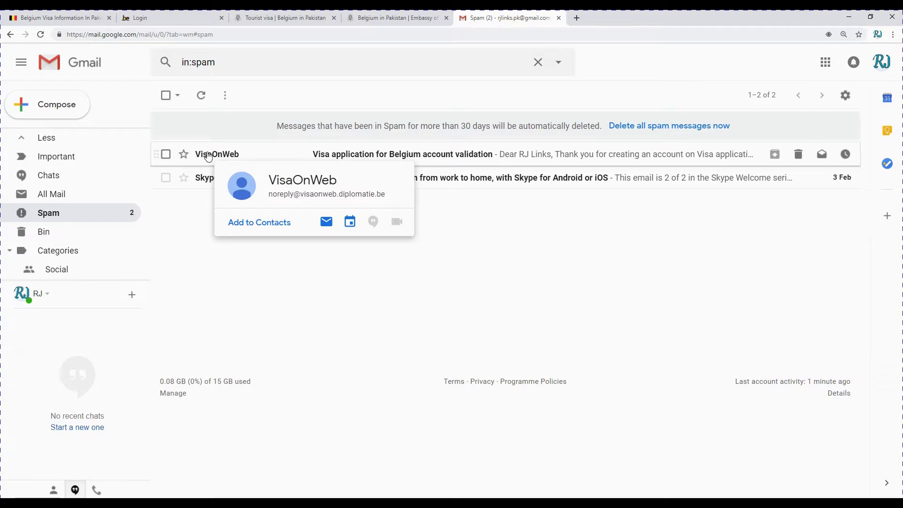
left_click(208, 156)
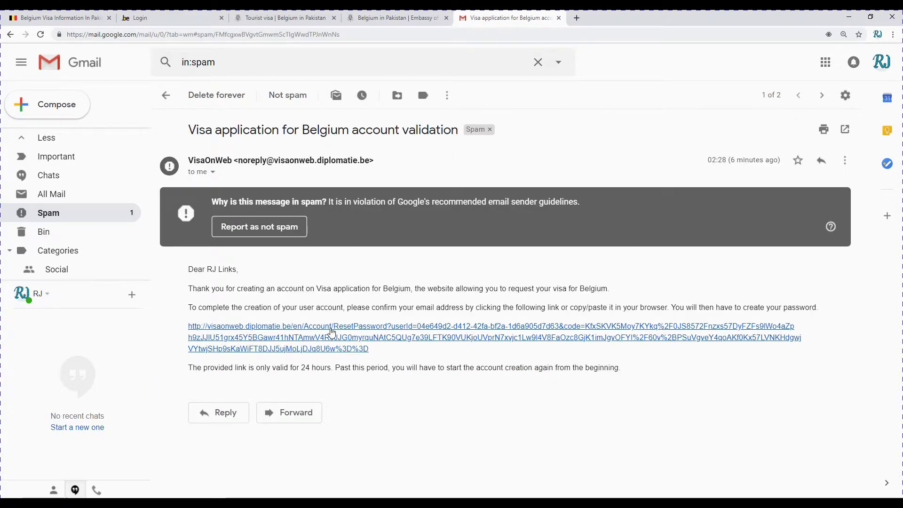
left_click(341, 329)
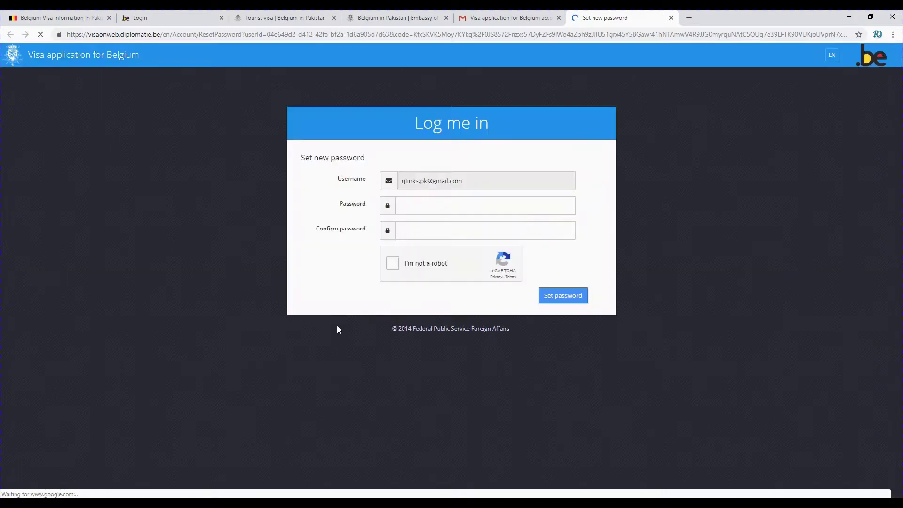
- Enter the new password twice, solve the store-front reCAPTCHA challenge, and submit
left_click(467, 209)
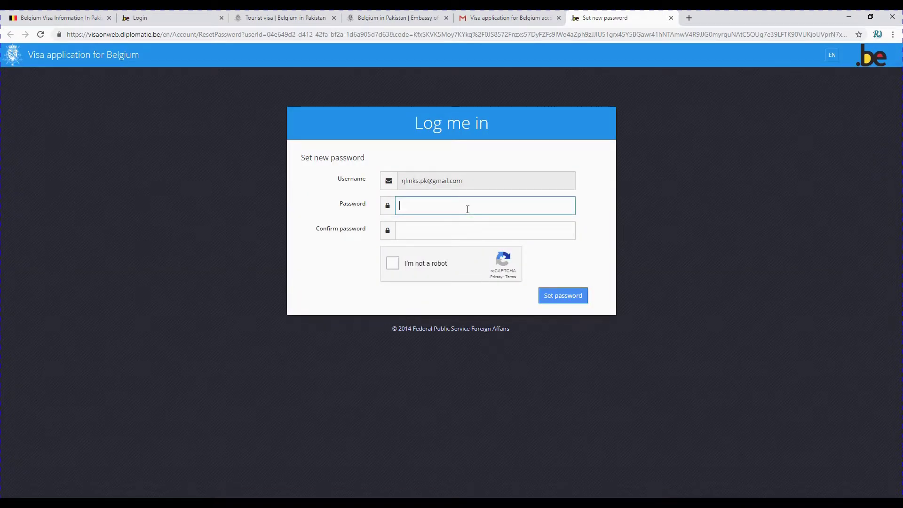
type("••")
left_click(442, 224)
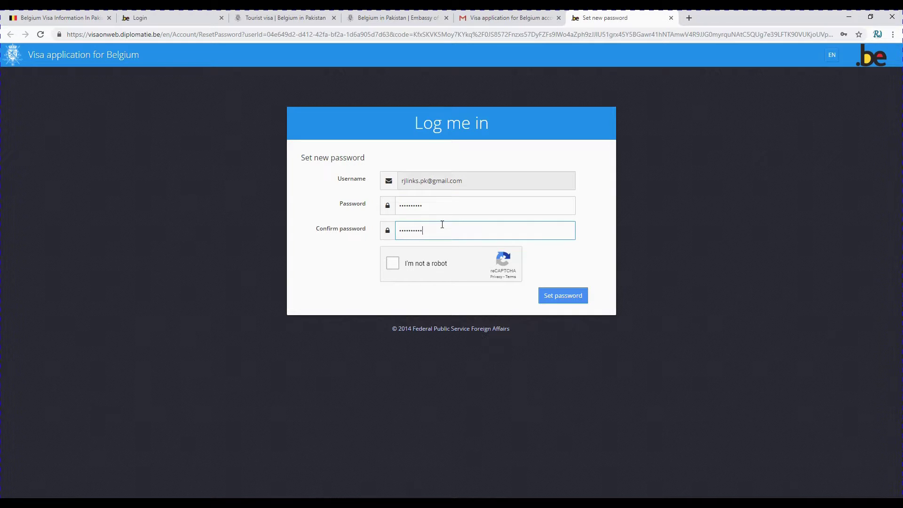
left_click(392, 264)
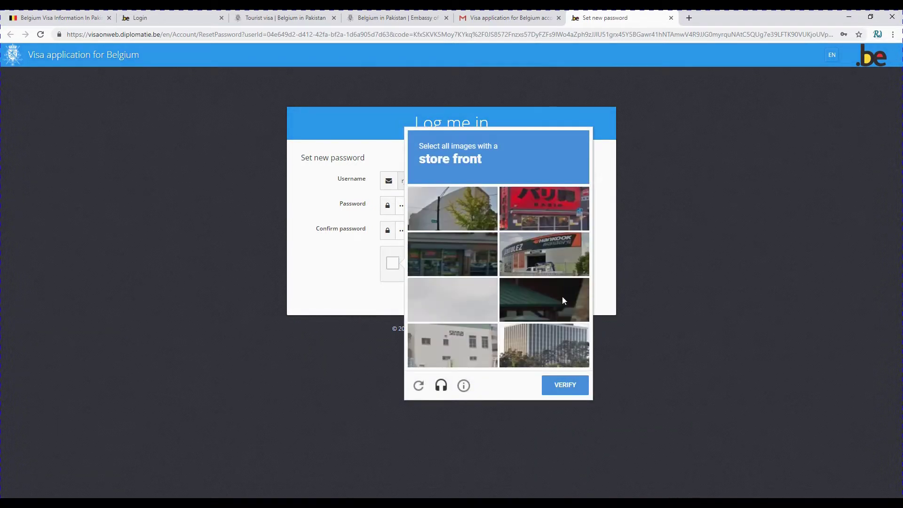
left_click(543, 228)
left_click(454, 262)
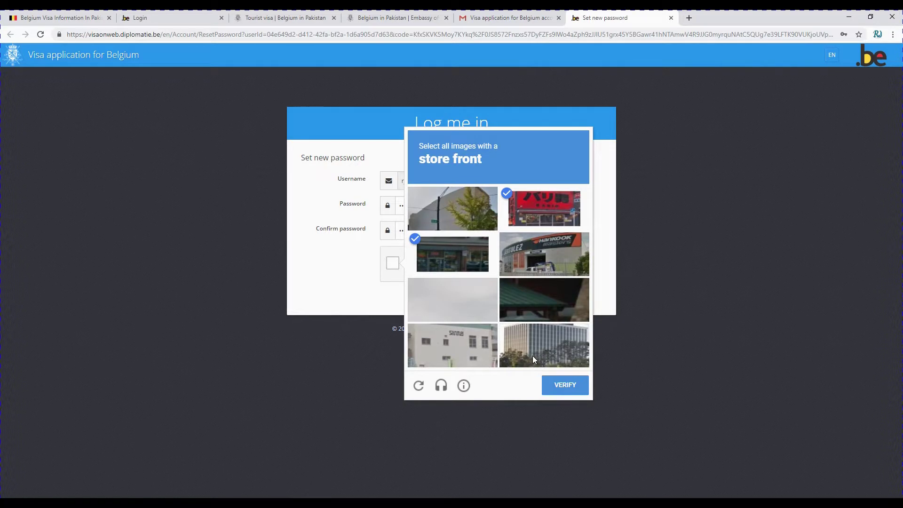
left_click(533, 258)
left_click(556, 392)
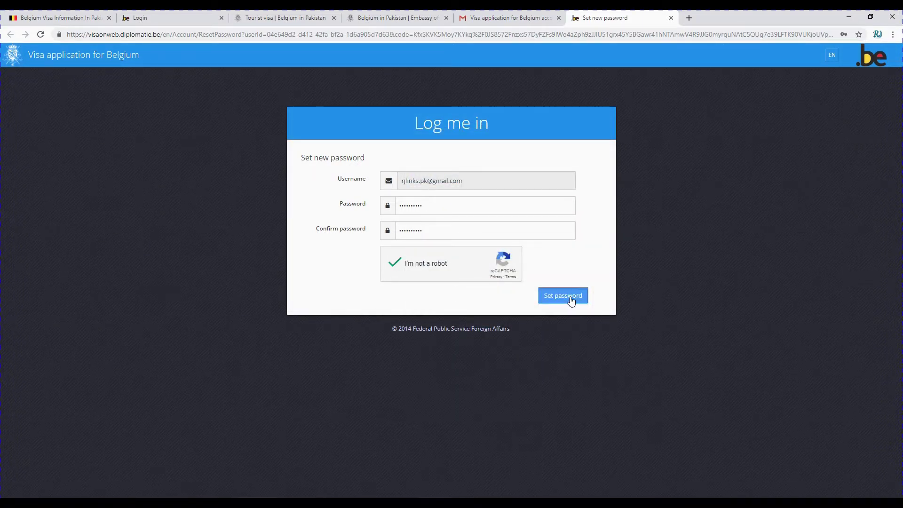
left_click(571, 299)
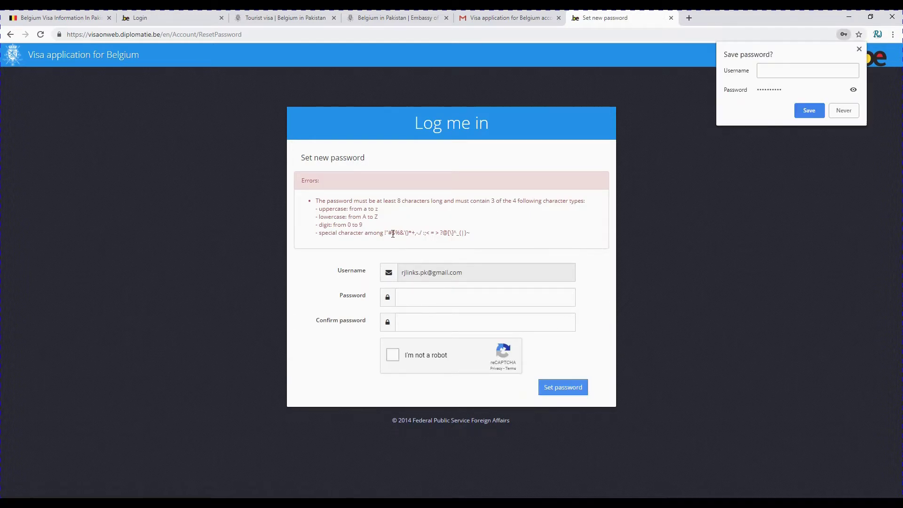
- Re-enter the password using allowed special characters, confirm it, pass reCAPTCHA, and resubmit
left_click_drag(390, 233, 462, 233)
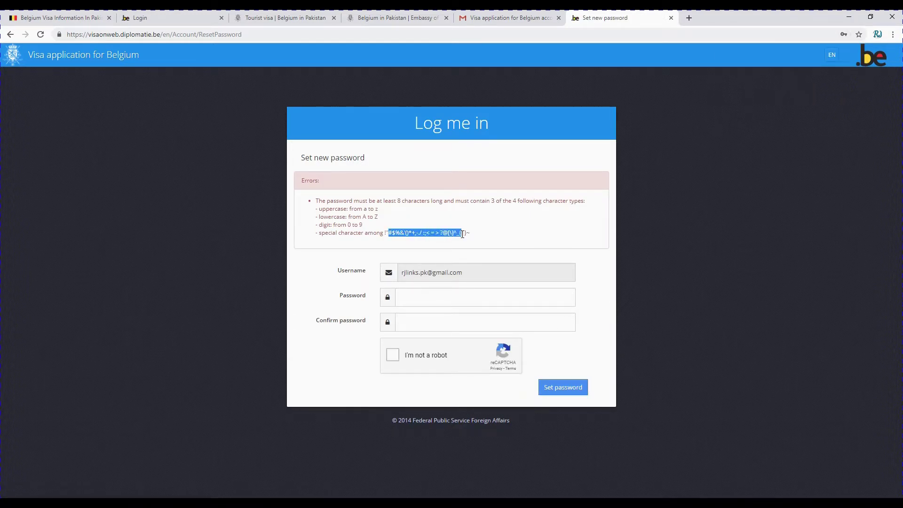
left_click(457, 300)
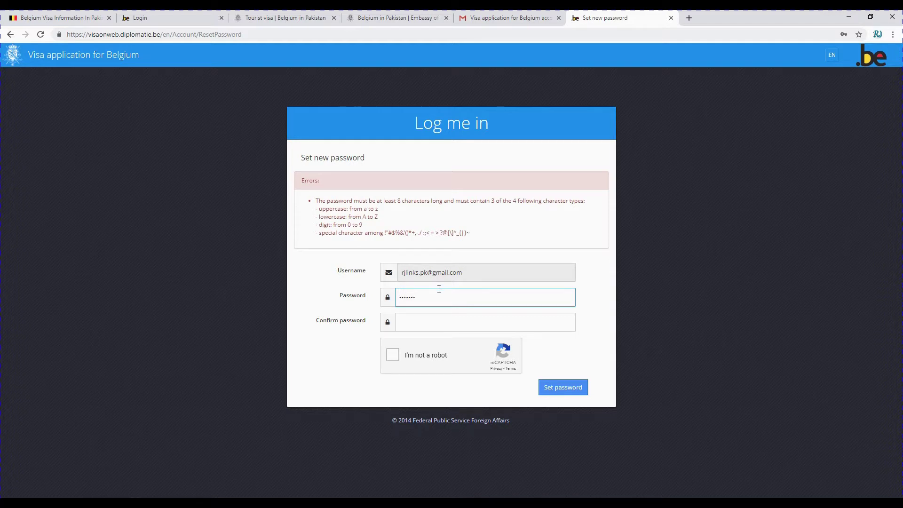
key("Tab")
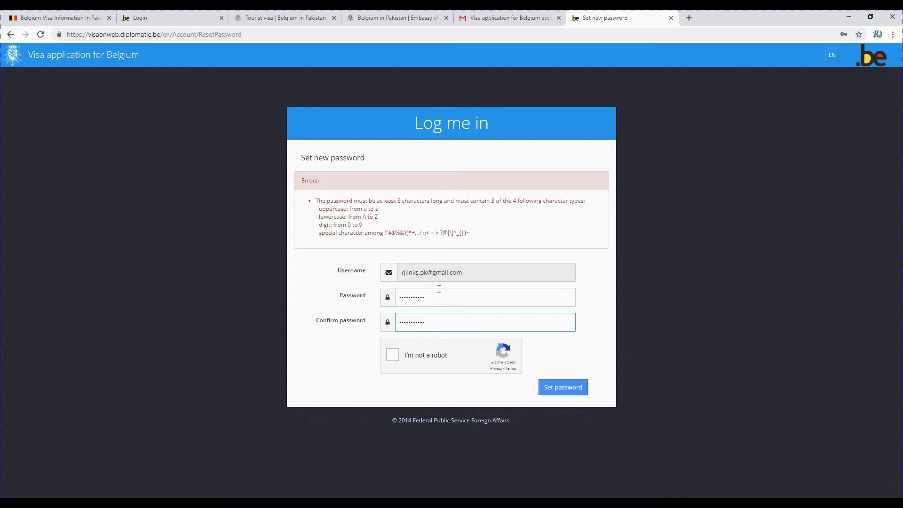
left_click(393, 356)
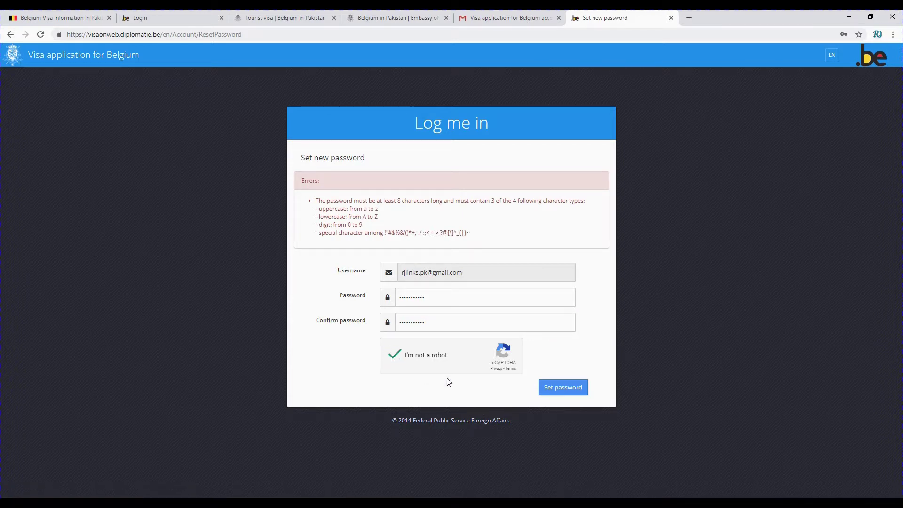
left_click(551, 389)
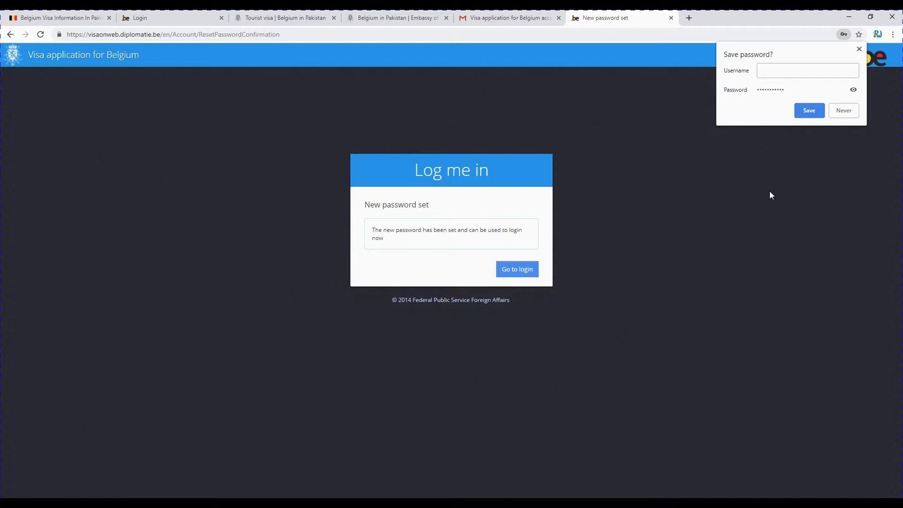
- Save the password in Chrome, then attempt login with the registered e-mail and a password
left_click(810, 111)
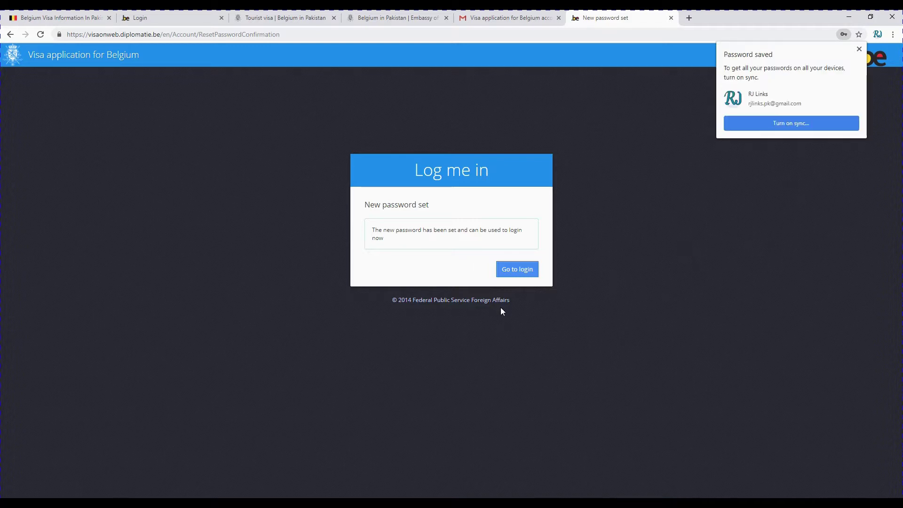
left_click(513, 277)
left_click(416, 214)
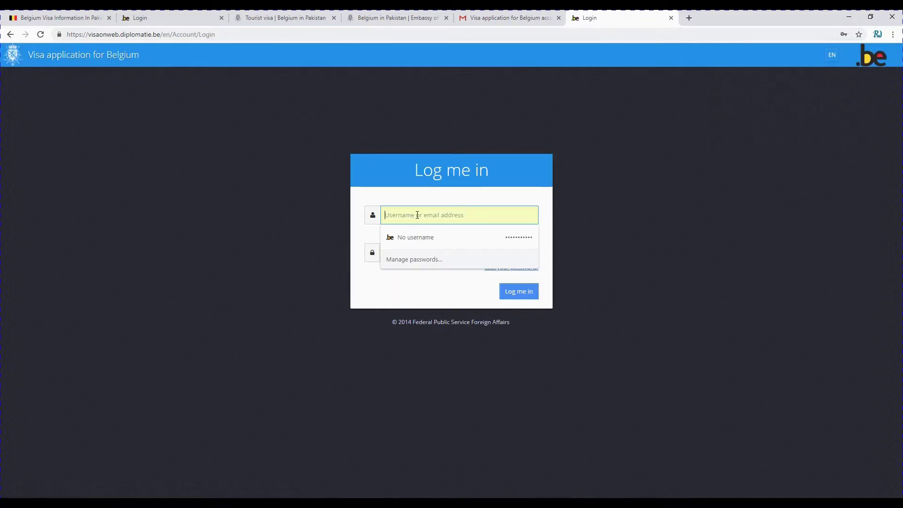
type("R")
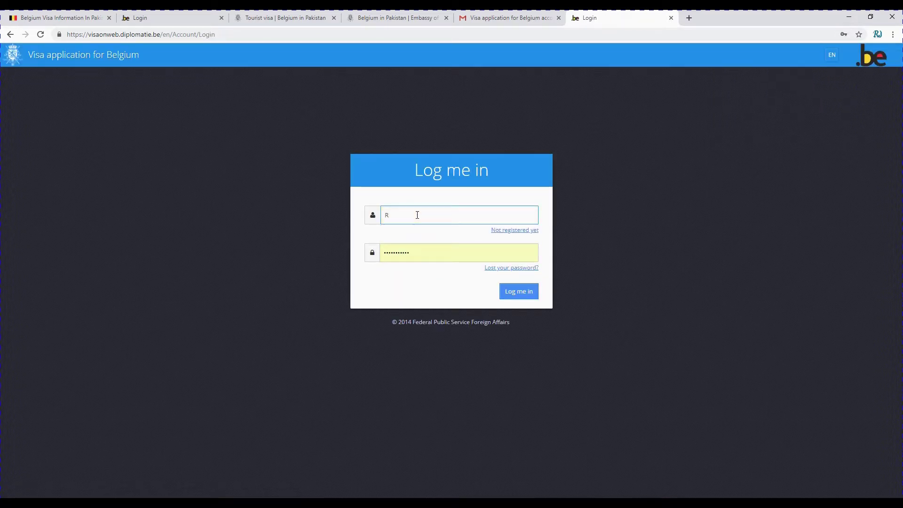
key("BackSpace")
key("Tab")
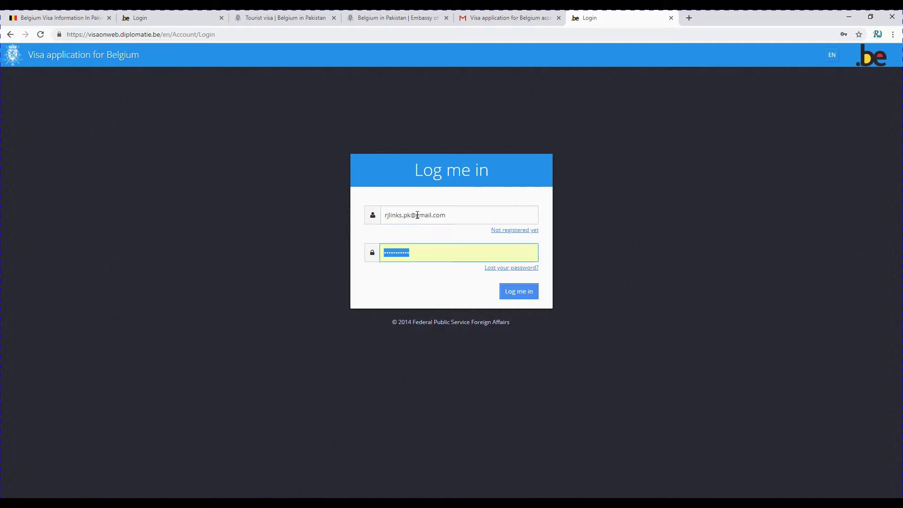
type("****")
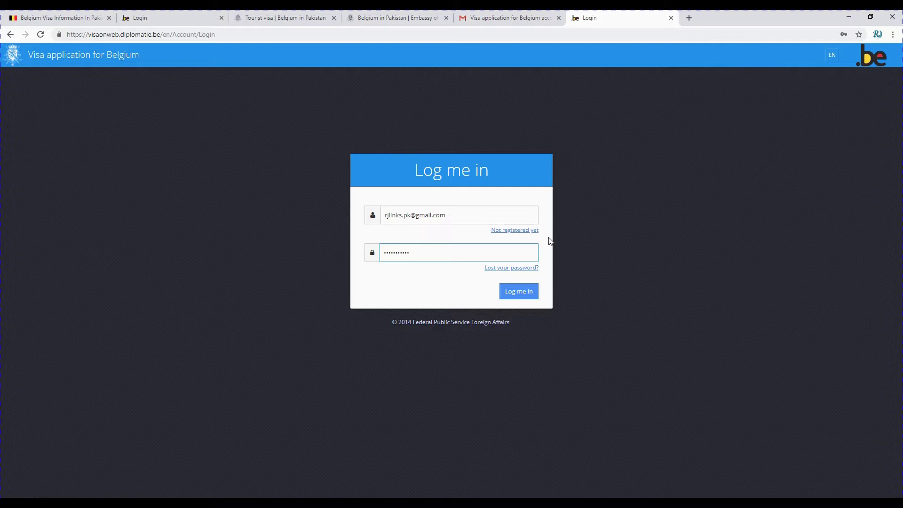
left_click(515, 294)
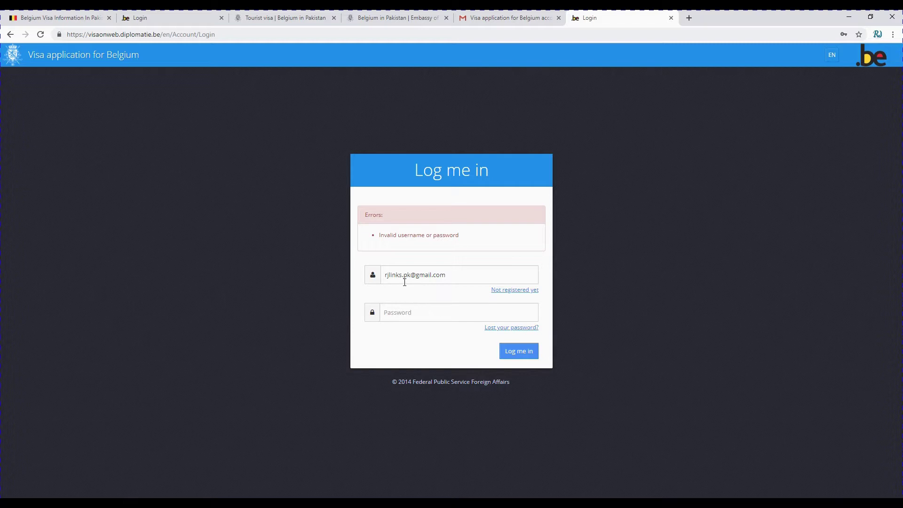
- Re-enter the correct account password and log in to VisaOnWeb
left_click(423, 316)
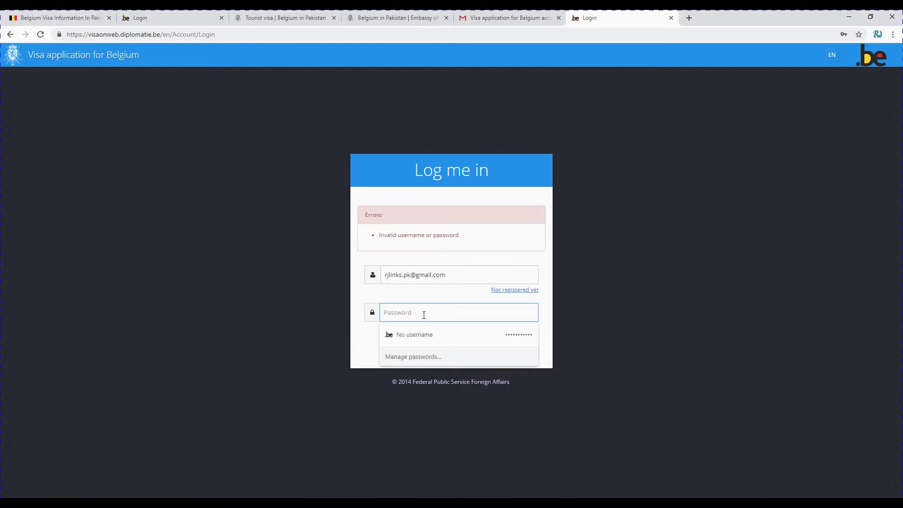
type("a")
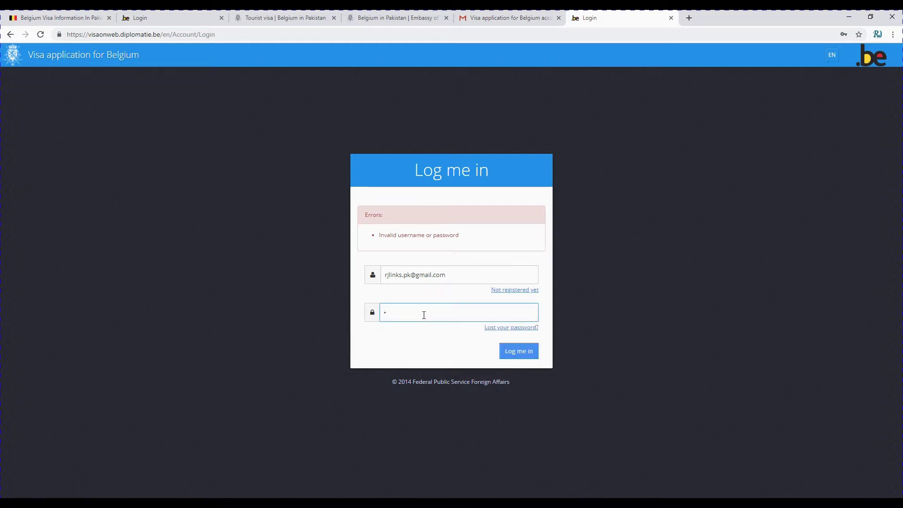
type("a")
left_click(512, 356)
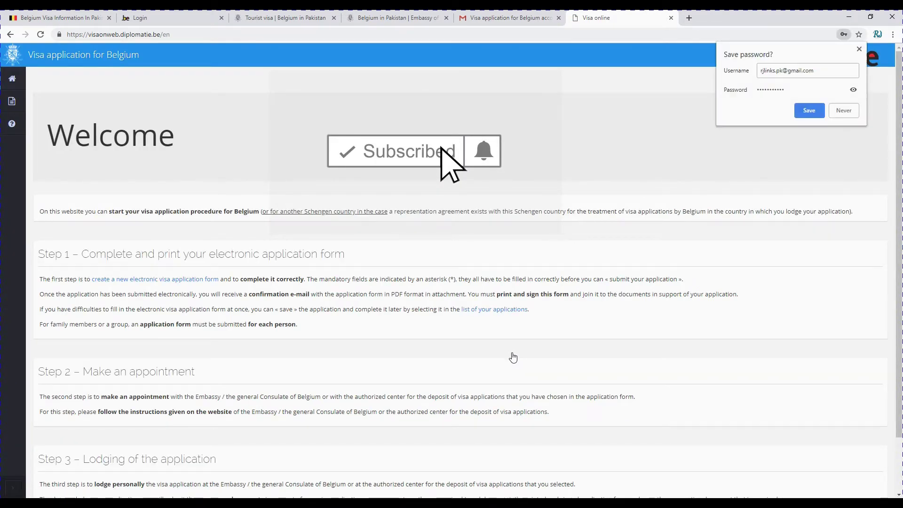
- Read the Welcome introduction and Step 1, then create a new electronic visa application form
left_click_drag(44, 211, 871, 219)
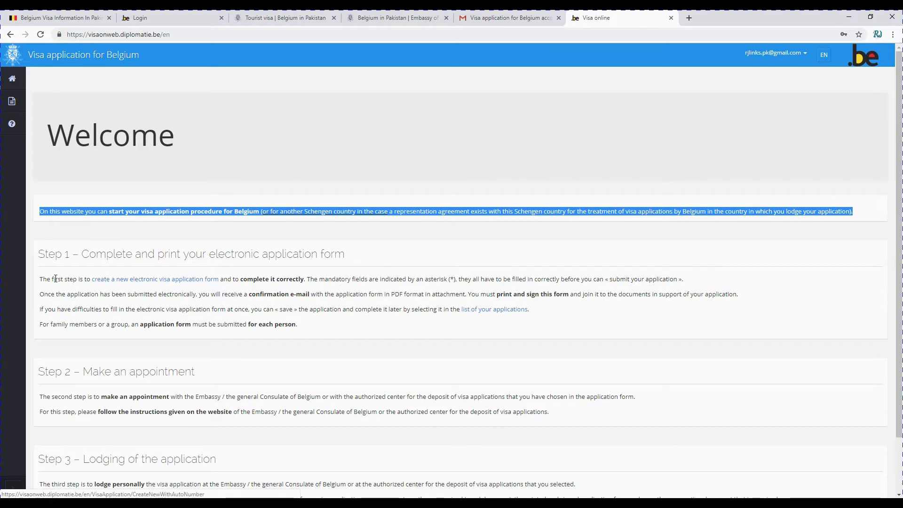
left_click_drag(39, 281, 218, 280)
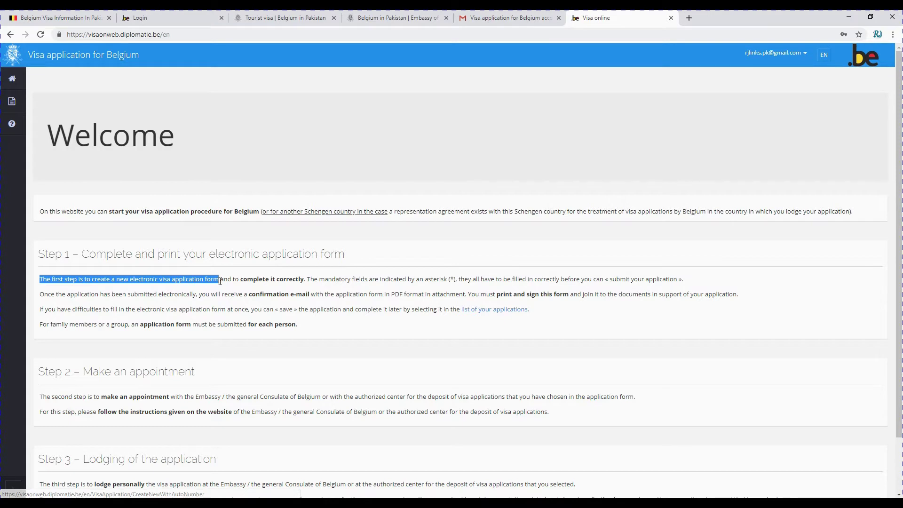
left_click(172, 291)
left_click(157, 281)
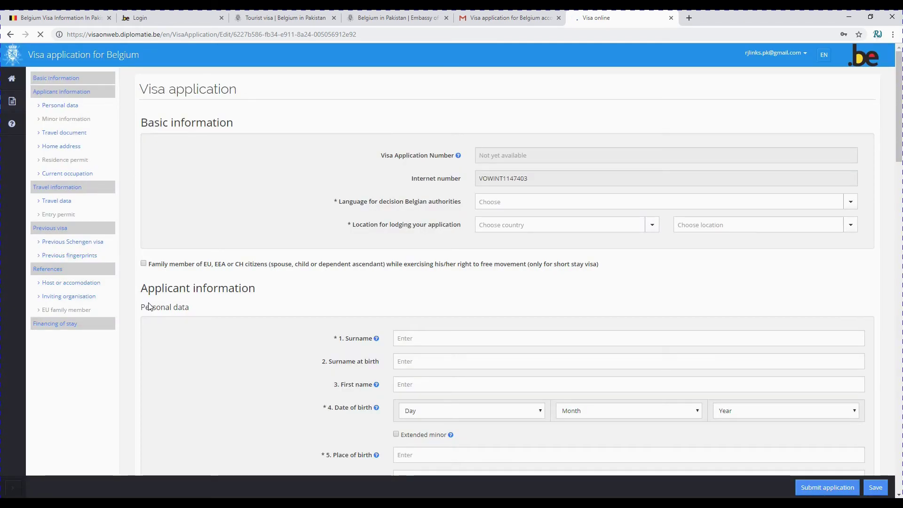
- Set the decision language to Unimportant and search lodging countries for 'pak'
left_click(519, 202)
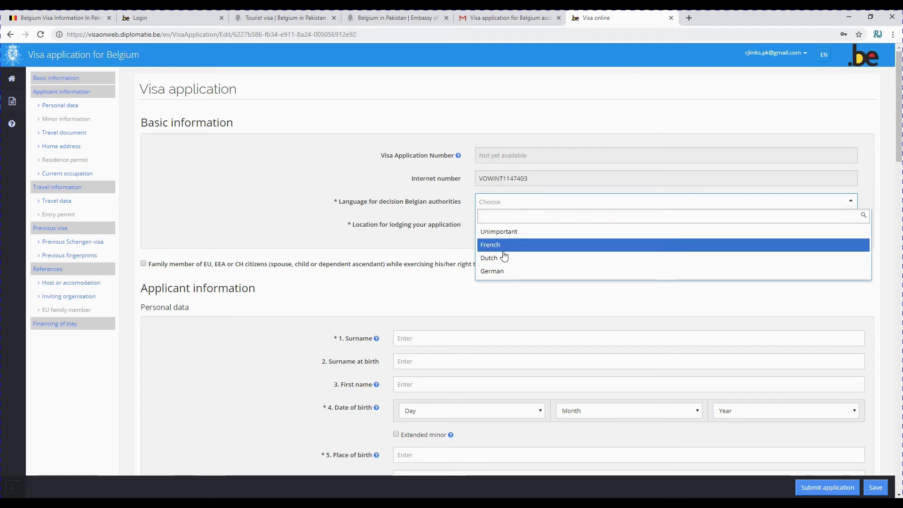
left_click(512, 232)
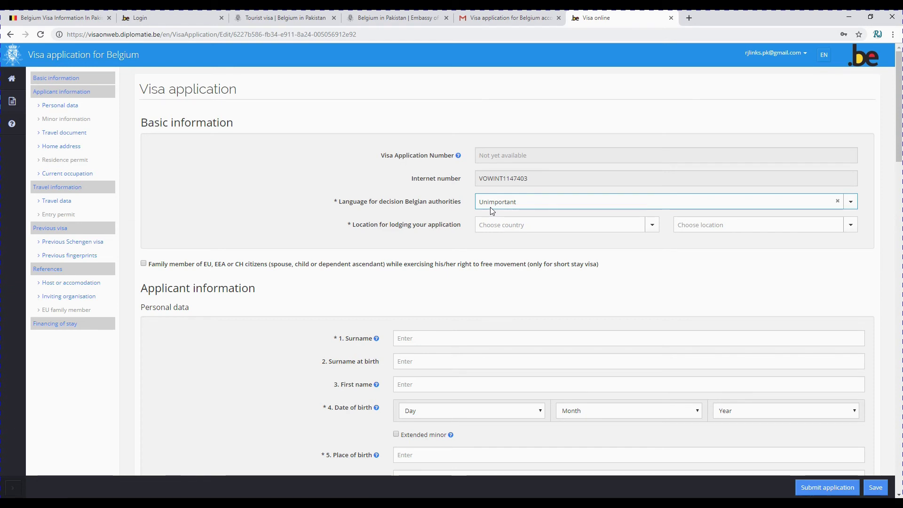
left_click(502, 224)
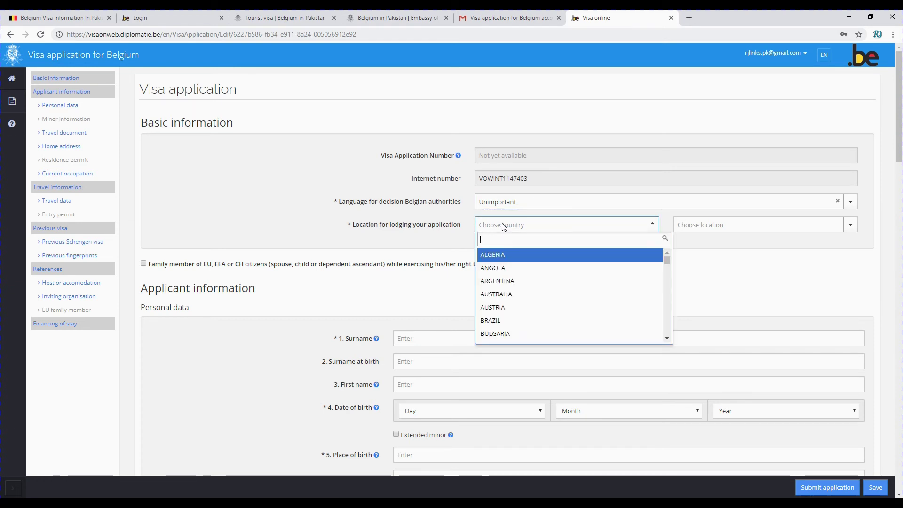
type("b")
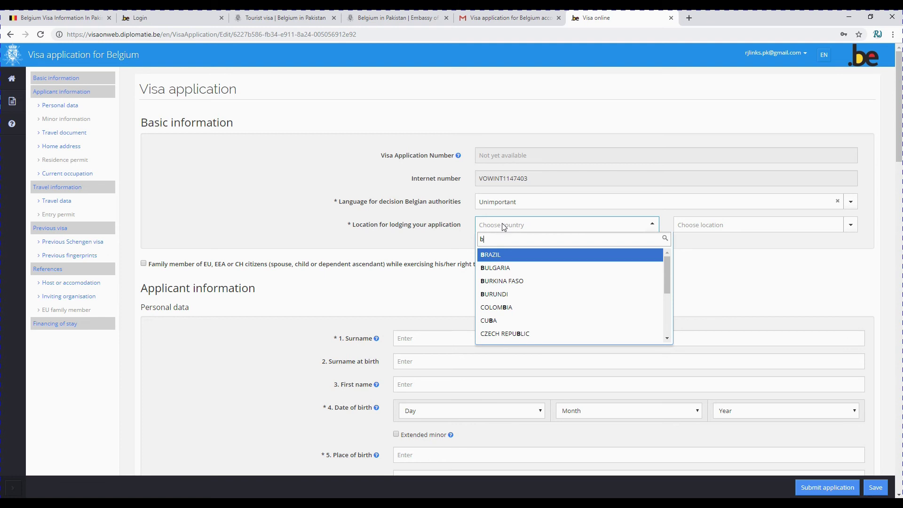
key("BackSpace")
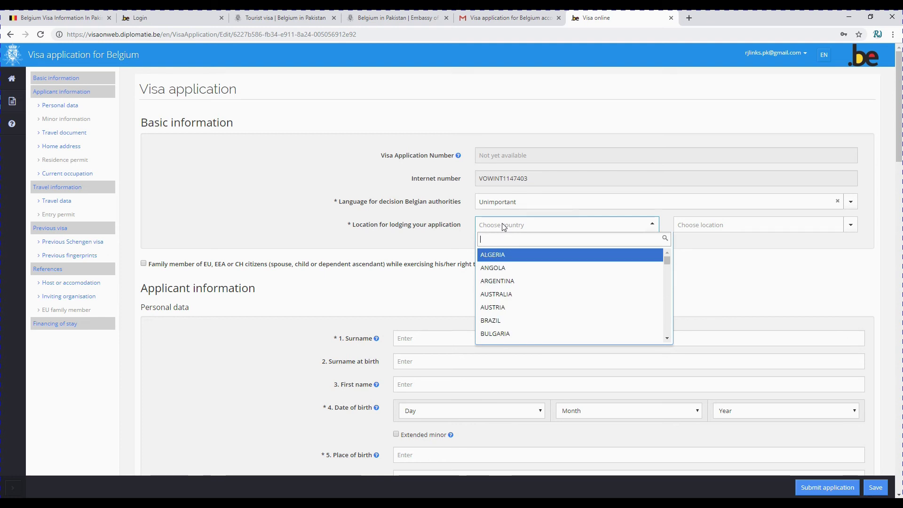
type("pak")
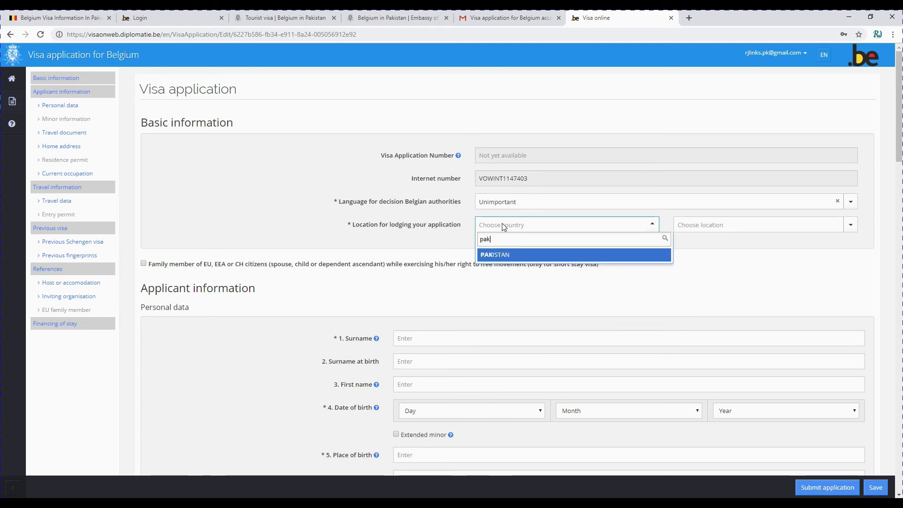